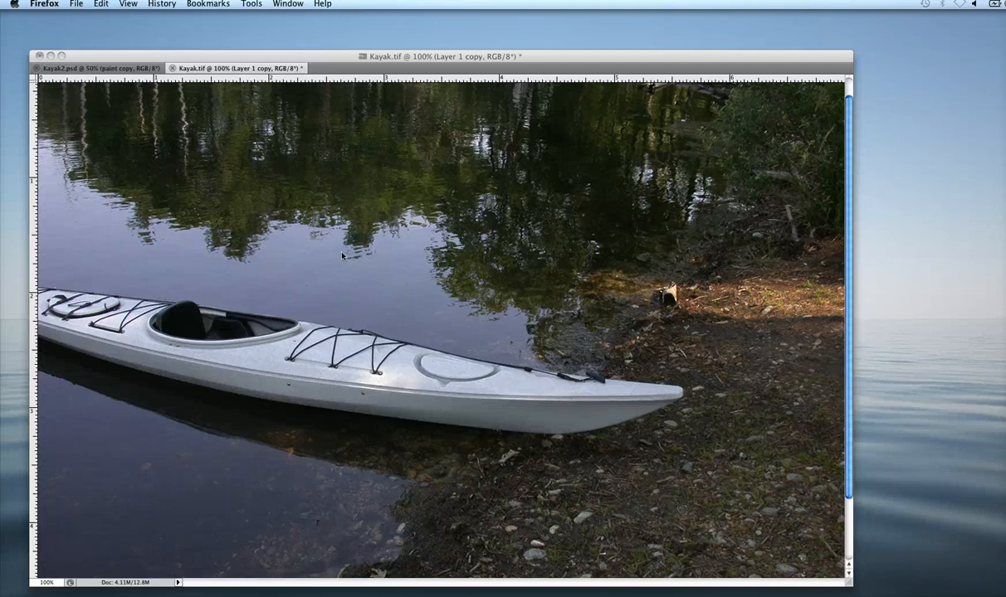
Step: Make Photoshop the active application with the kayak photo open
{"action": "left_click", "coordinate": [258, 234]}
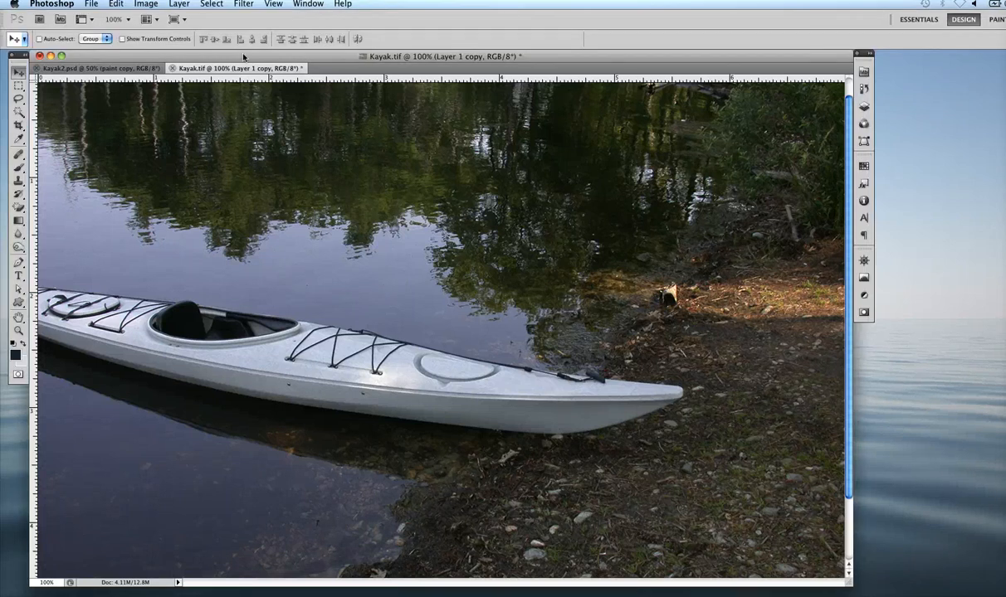
{"action": "left_click_drag", "start_coordinate": [242, 60], "coordinate": [250, 58]}
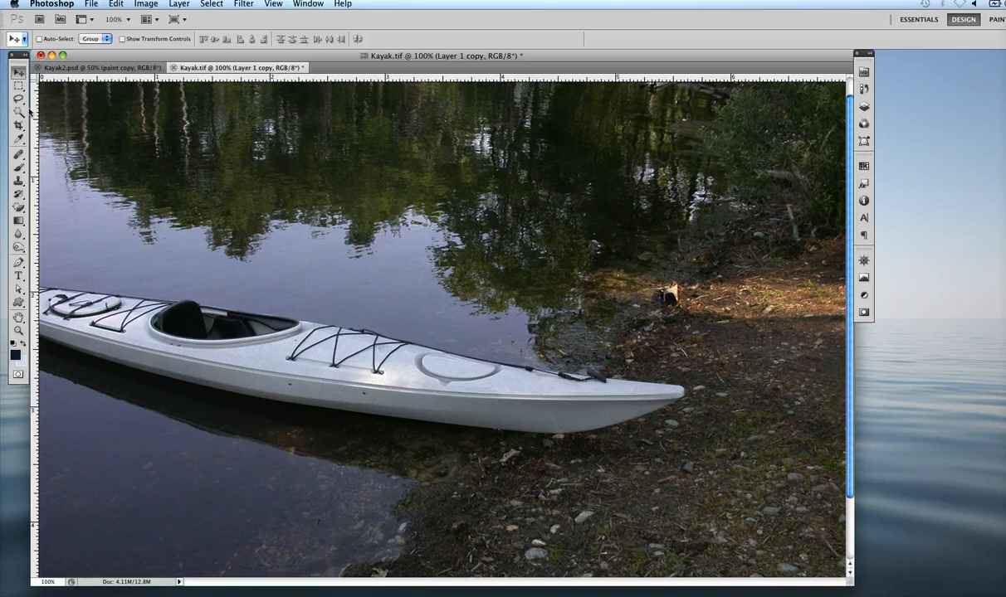
Step: Choose the Quick Selection tool and set its brush Size to 5 px
{"action": "left_click", "coordinate": [19, 110]}
{"action": "left_click", "coordinate": [58, 110]}
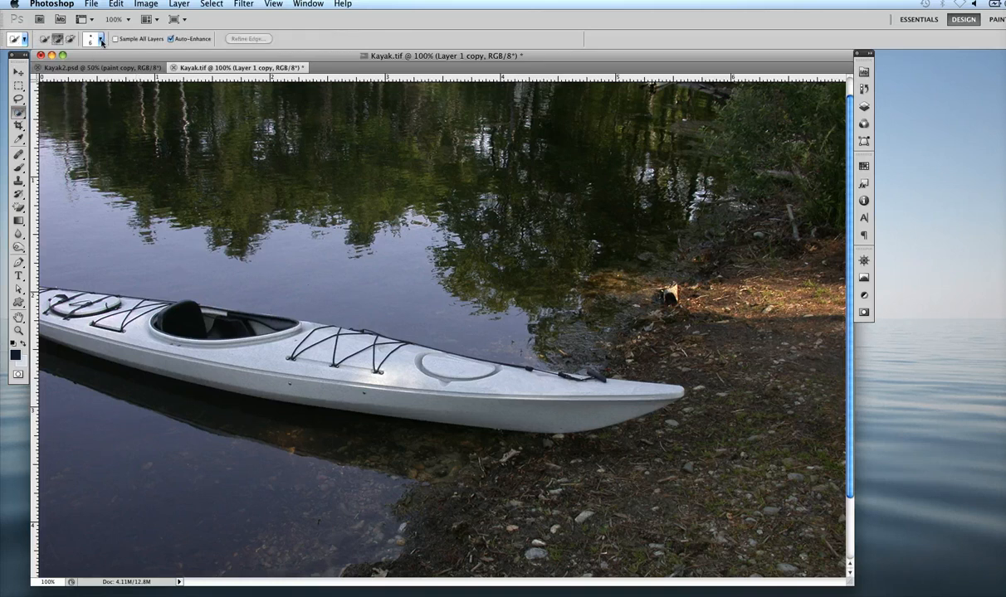
{"action": "left_click", "coordinate": [101, 39]}
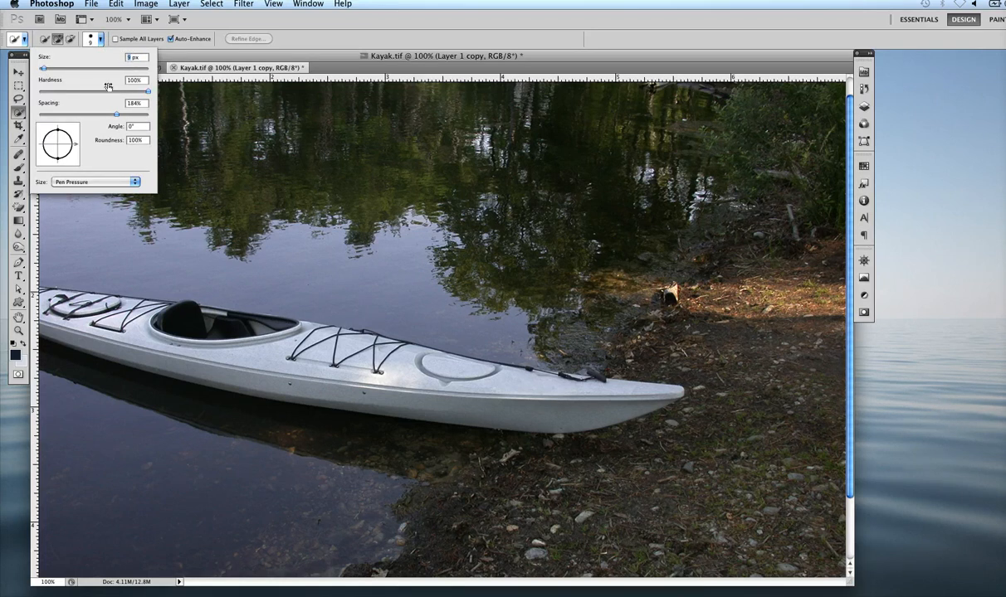
{"action": "type", "text": "5"}
{"action": "left_click", "coordinate": [99, 39]}
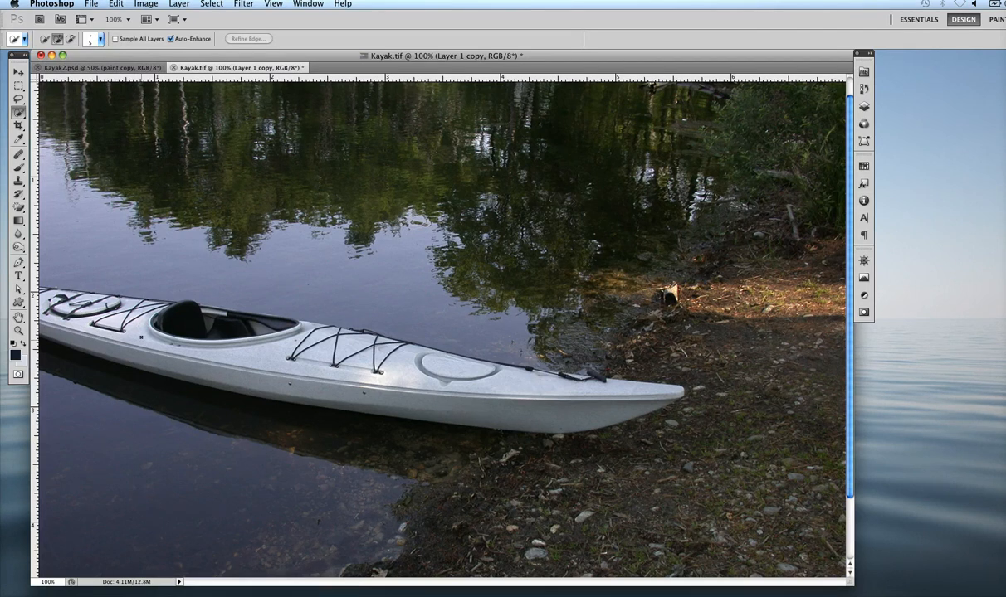
Step: Paint a Quick Selection over the kayak so marching ants outline the whole hull
{"action": "mouse_move", "coordinate": [136, 324]}
{"action": "left_mouse_down"}
{"action": "mouse_move", "coordinate": [521, 412]}
{"action": "mouse_move", "coordinate": [152, 358]}
{"action": "left_mouse_up"}
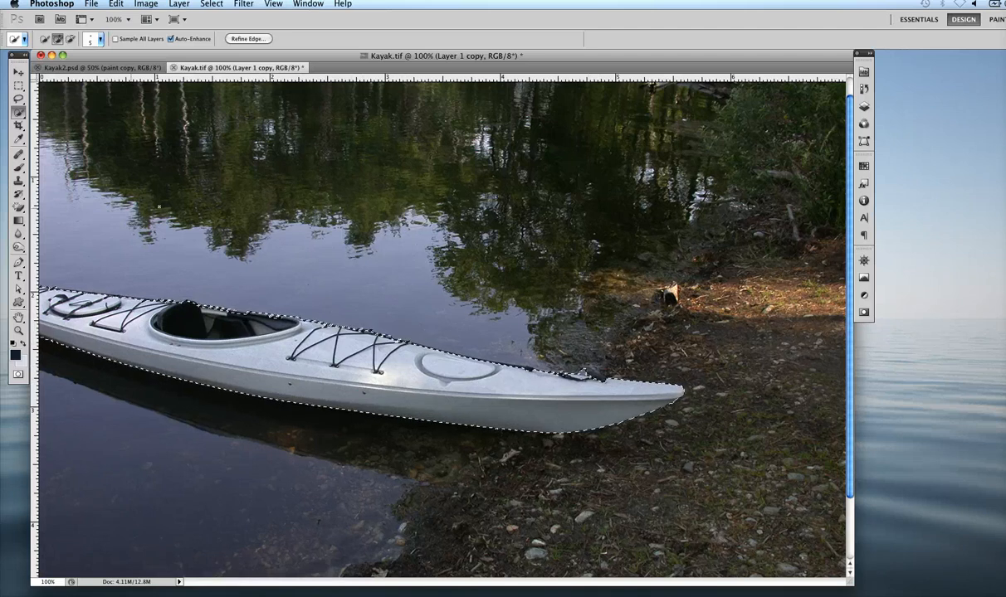
Step: Switch to the Magic Wand and add the dark cockpit areas to the hull selection
{"action": "left_click", "coordinate": [20, 110]}
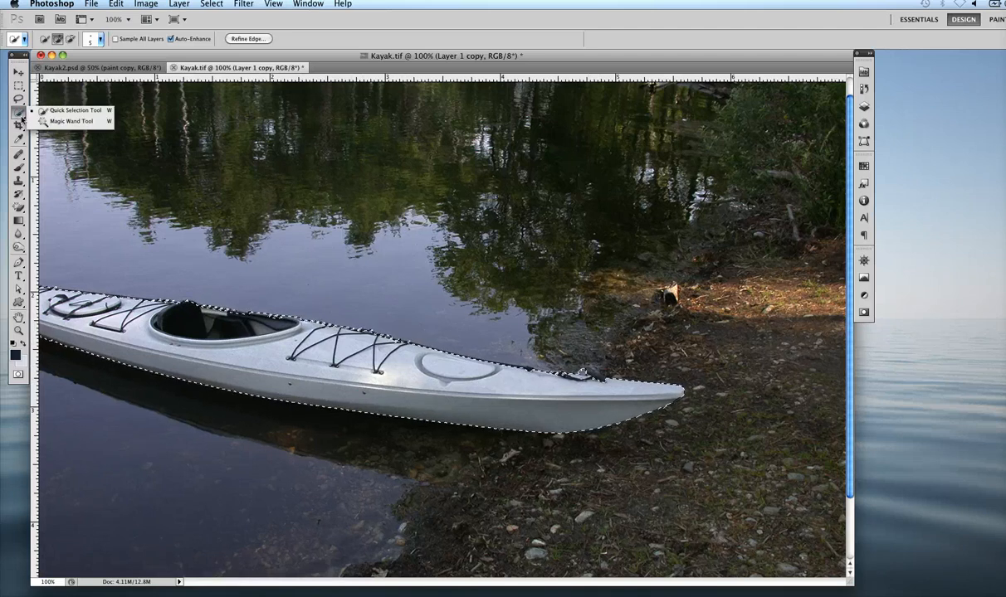
{"action": "left_click", "coordinate": [71, 121]}
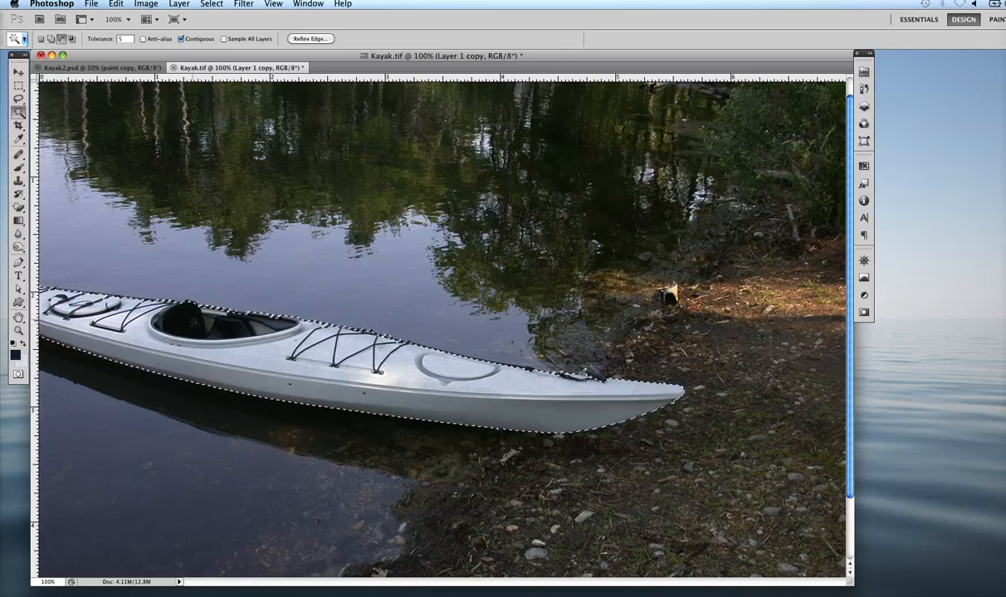
{"action": "left_click", "coordinate": [191, 321], "text": "shift"}
{"action": "left_click", "coordinate": [61, 39]}
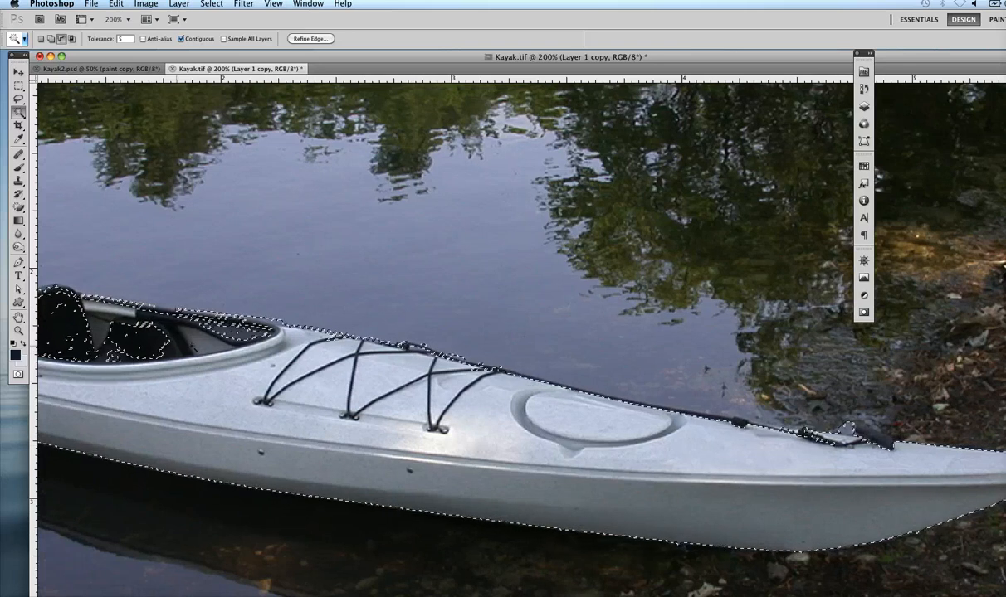
Step: Pan to the cockpit and set the Magic Wand to Add to selection
{"action": "key", "text": "space"}
{"action": "left_click_drag", "start_coordinate": [191, 366], "coordinate": [518, 357]}
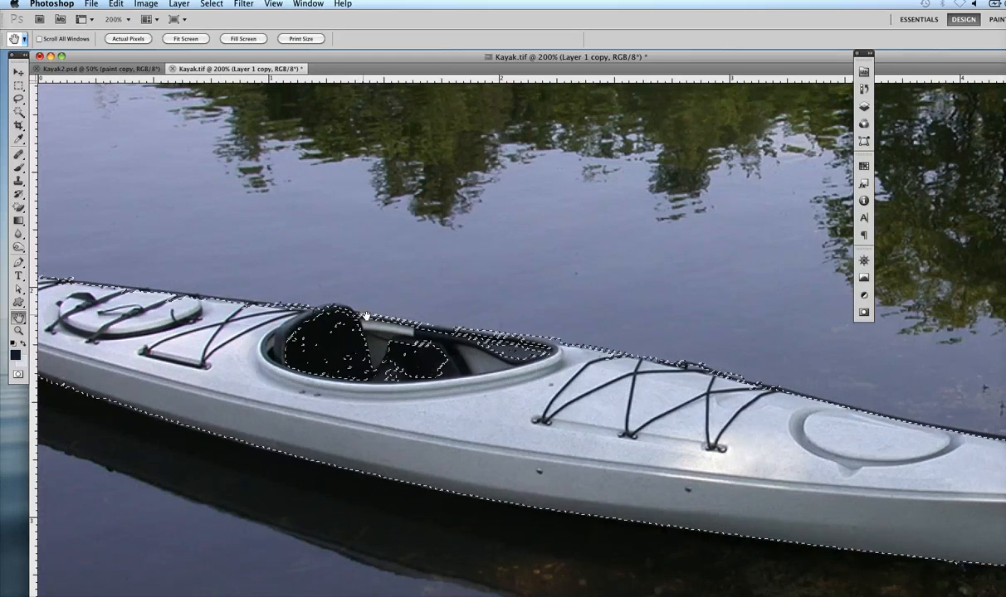
{"action": "key", "text": "w"}
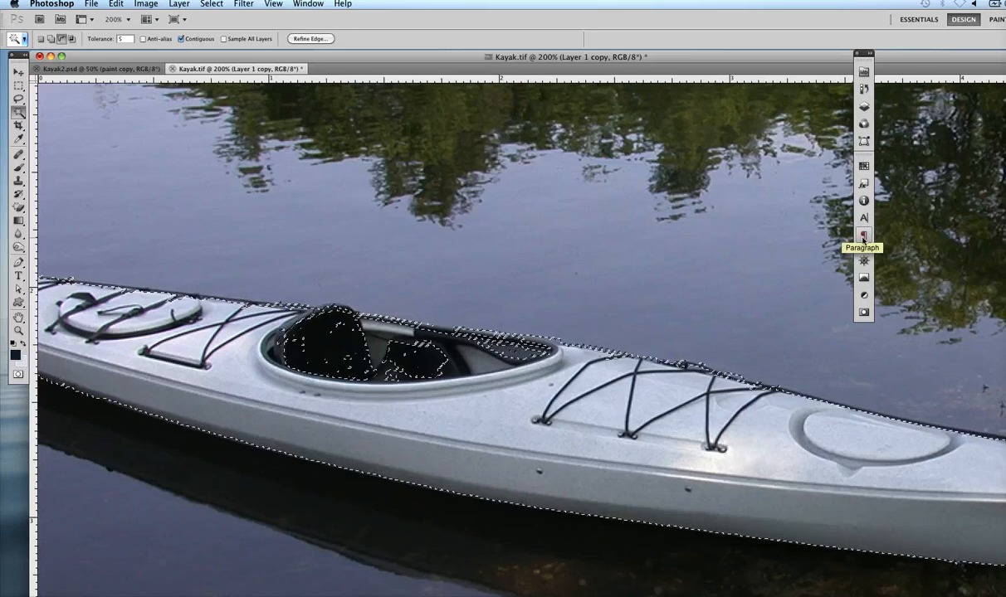
{"action": "left_click", "coordinate": [52, 38]}
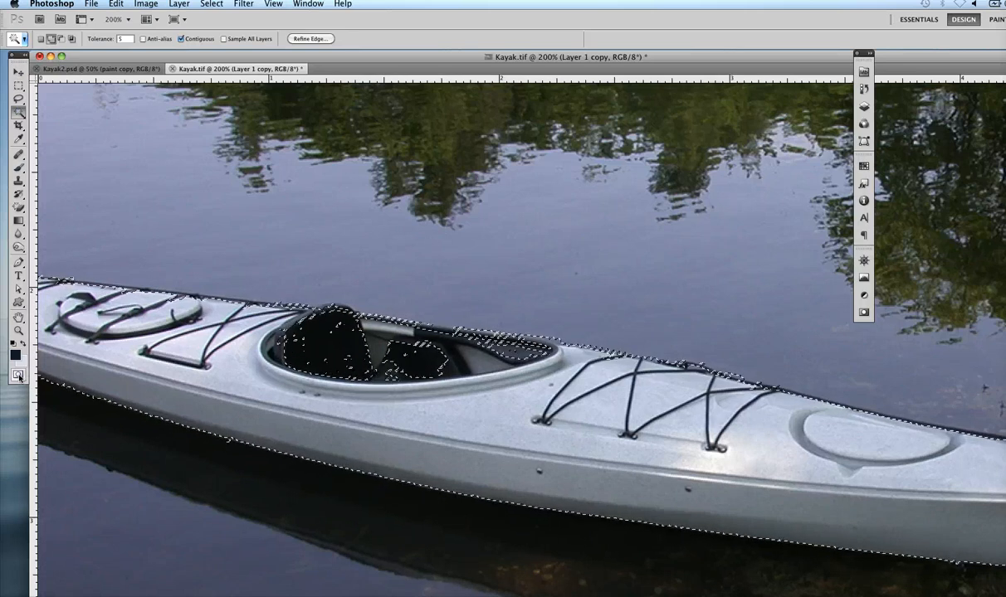
Step: Enter Quick Mask and zoom out to see red covering everything but the kayak
{"action": "left_click", "coordinate": [19, 374]}
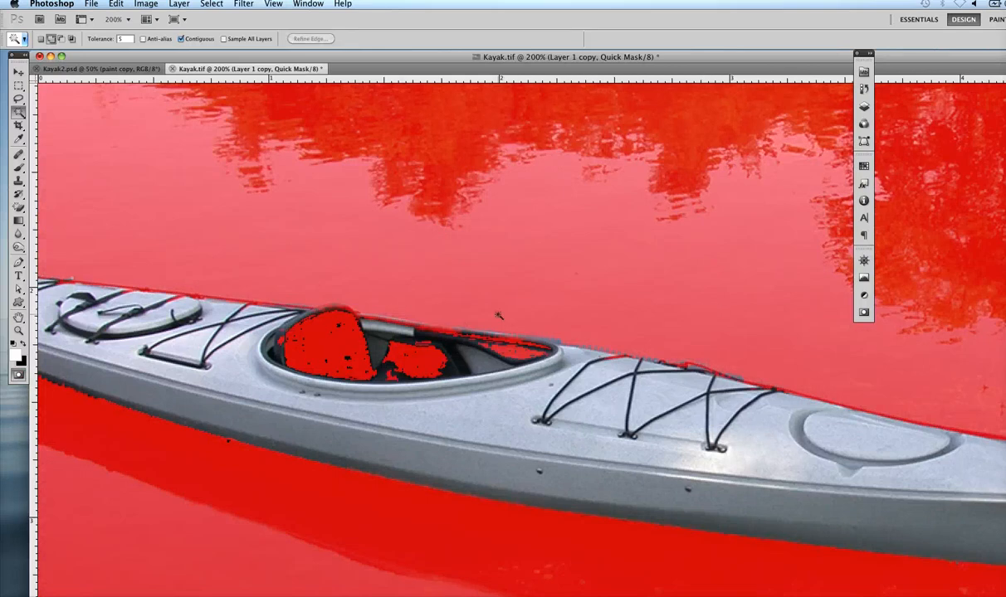
{"action": "key", "text": "super+minus"}
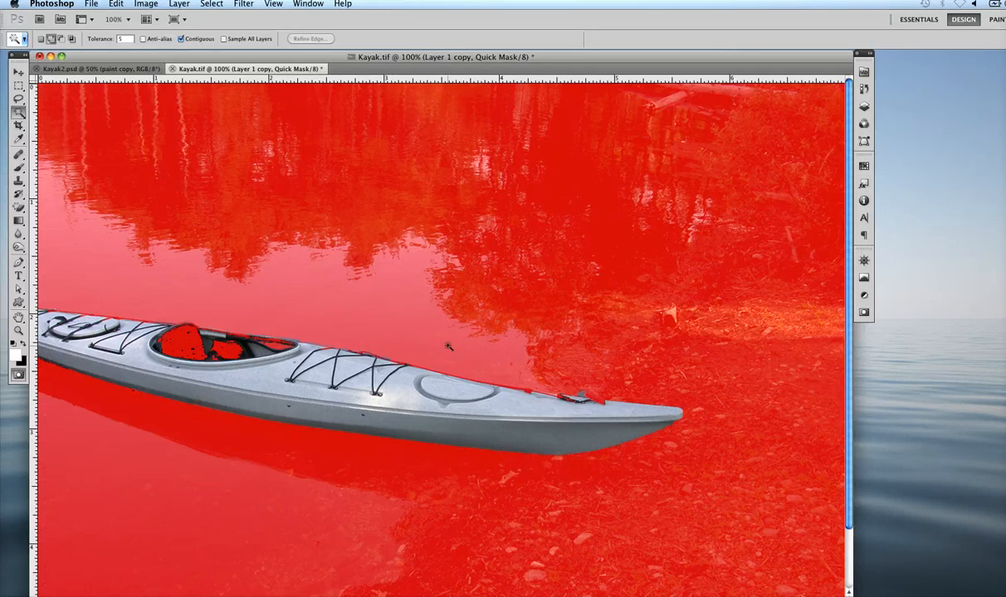
Step: Choose the Brush Tool and enlarge it for painting the mask
{"action": "left_click", "coordinate": [19, 168]}
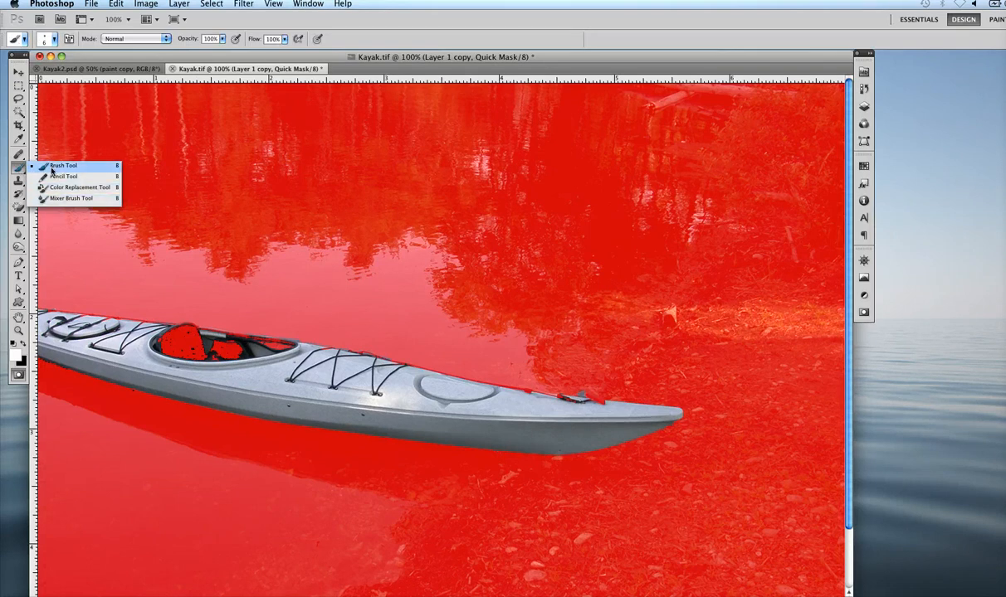
{"action": "left_click", "coordinate": [51, 168]}
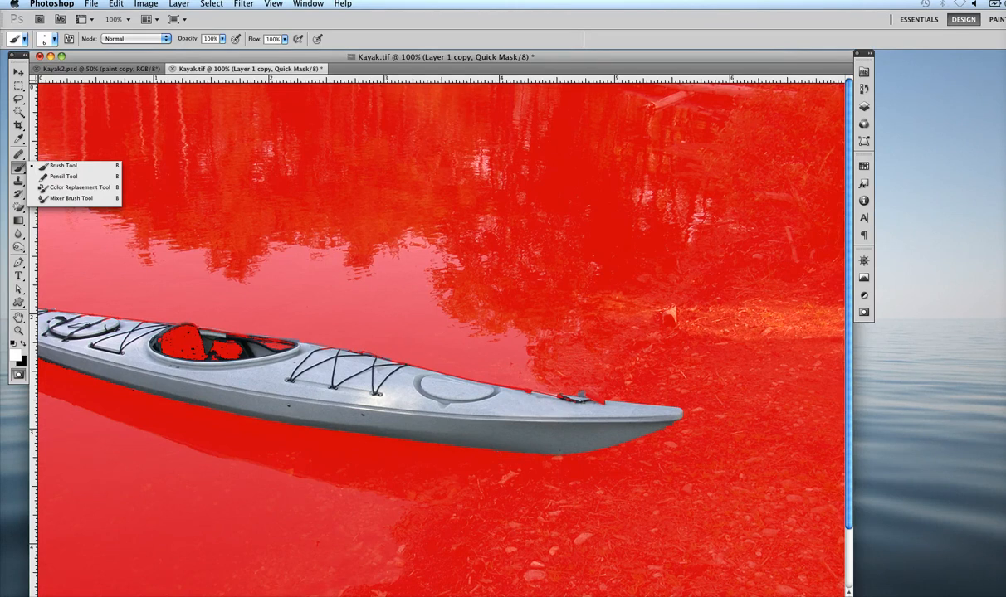
{"action": "key", "text": "bracketright"}
{"action": "key", "text": "bracketright"}
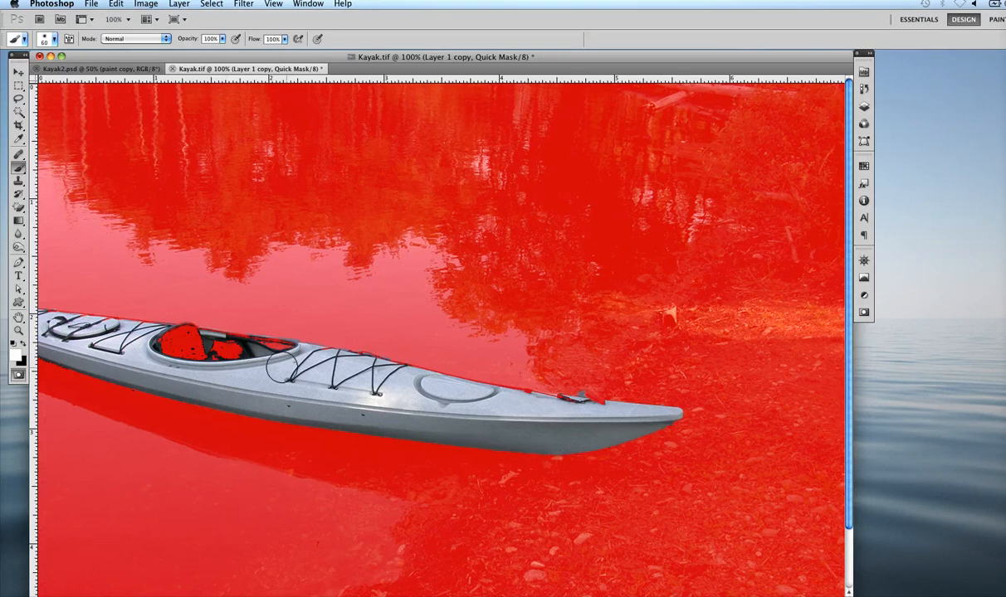
Step: Zoom to 300% and pan so the kayak's cockpit and bow deck fill the view
{"action": "key", "text": "super+plus"}
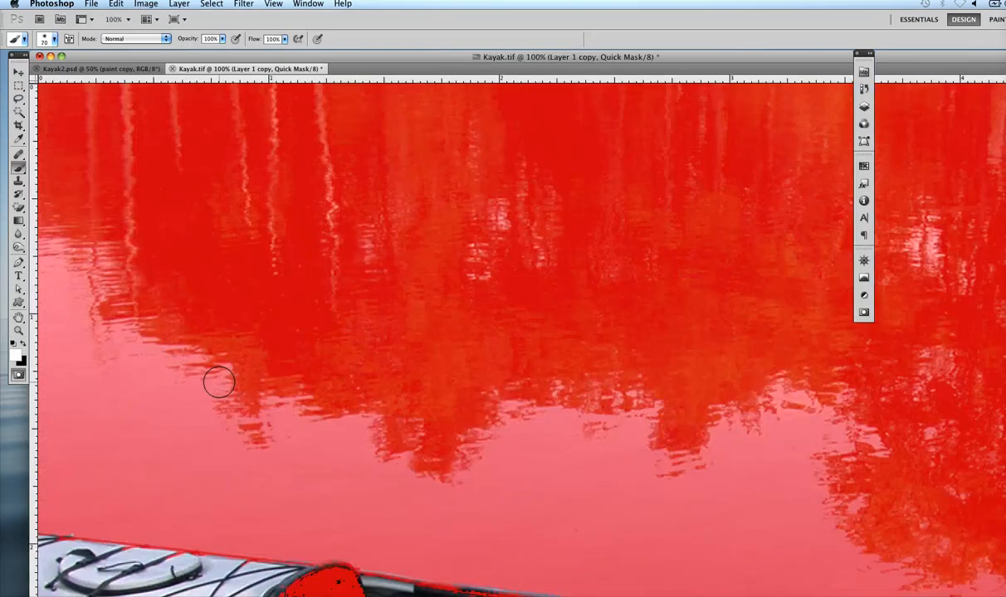
{"action": "key", "text": "super+plus"}
{"action": "key", "text": "space"}
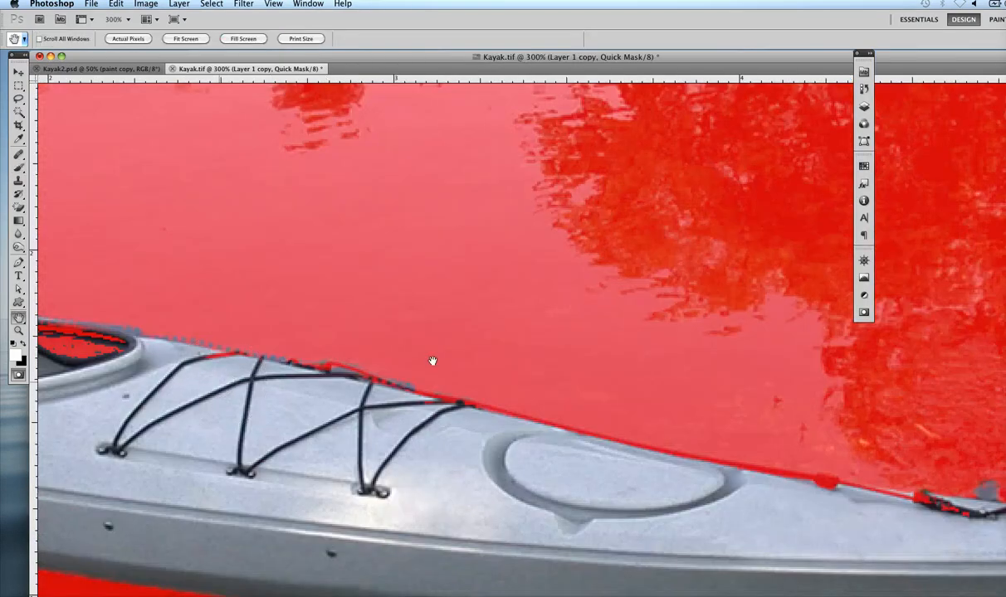
{"action": "left_click_drag", "start_coordinate": [419, 359], "coordinate": [747, 166]}
{"action": "mouse_move", "coordinate": [415, 415]}
{"action": "left_mouse_down"}
{"action": "mouse_move", "coordinate": [633, 355]}
{"action": "mouse_move", "coordinate": [731, 356]}
{"action": "left_mouse_up"}
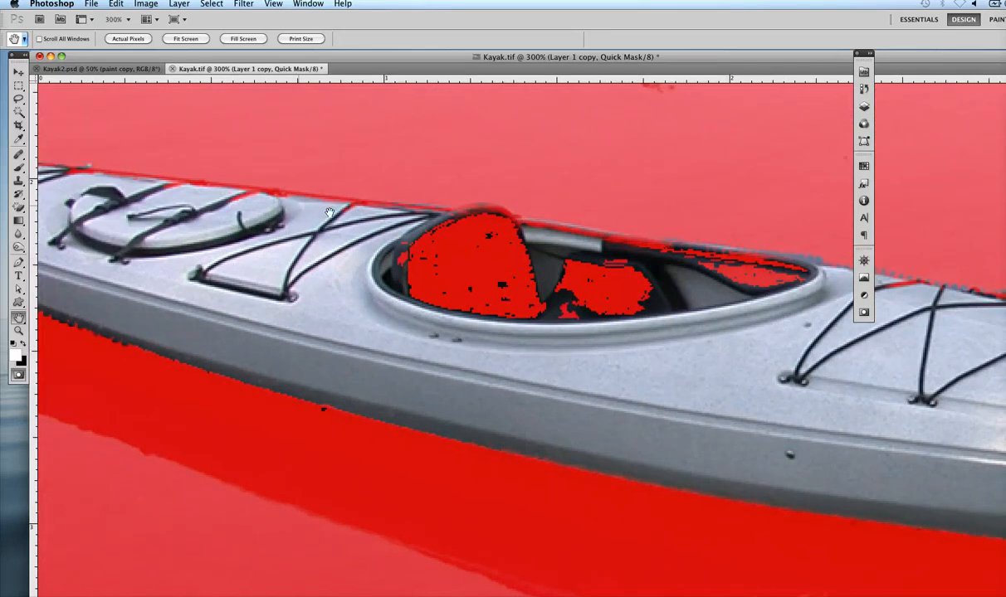
Step: Brush along the lower-left hull edge in Quick Mask to smooth the jagged edge
{"action": "left_click", "coordinate": [22, 169]}
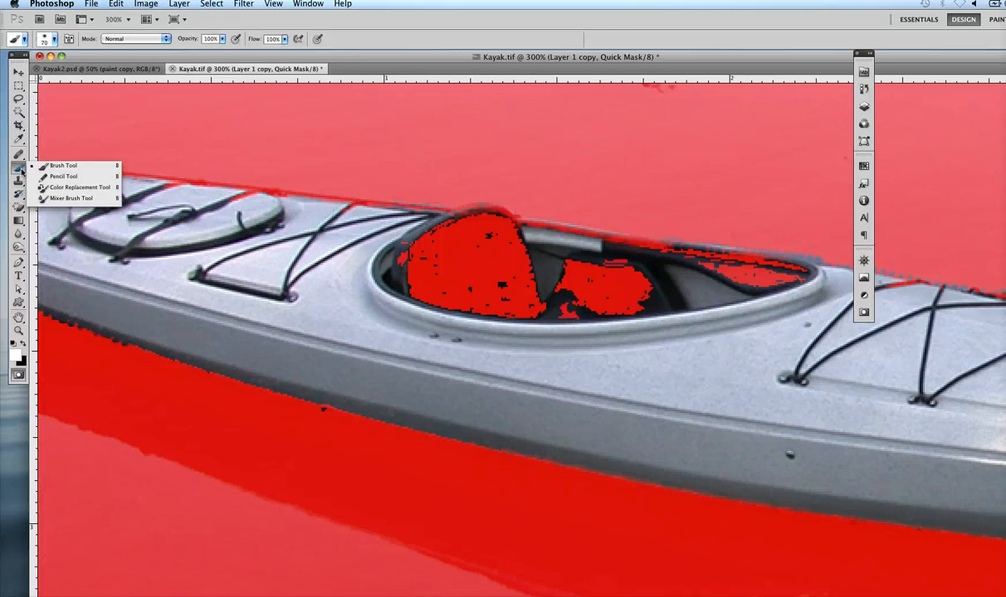
{"action": "left_click", "coordinate": [49, 164]}
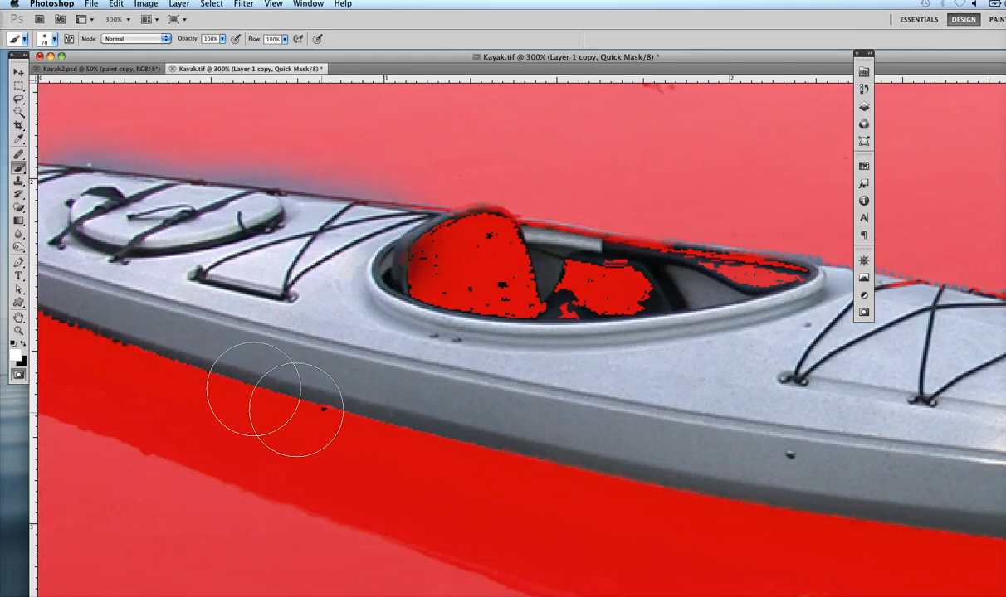
{"action": "left_click_drag", "start_coordinate": [83, 336], "coordinate": [181, 314]}
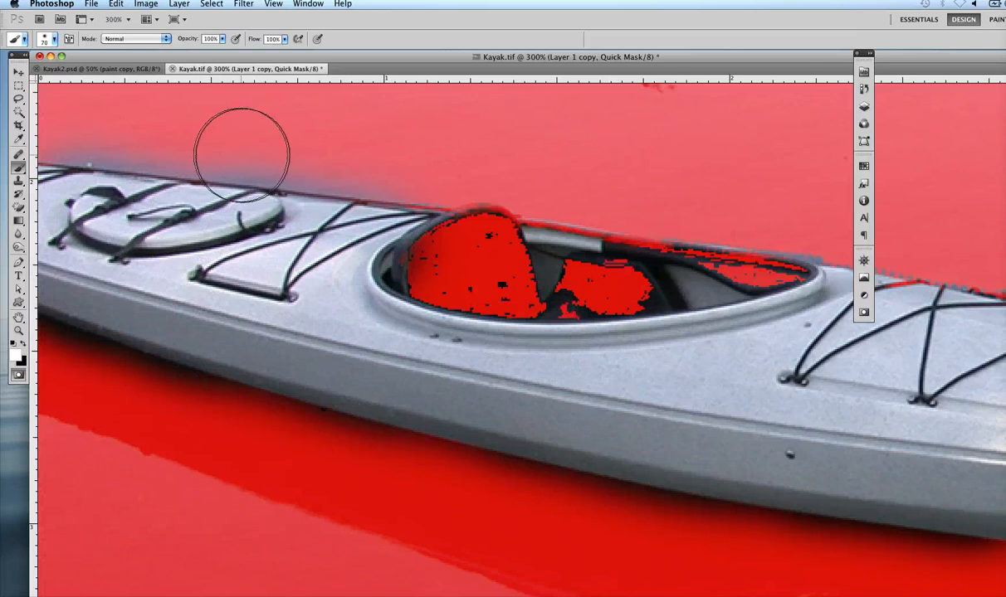
{"action": "key", "text": "x"}
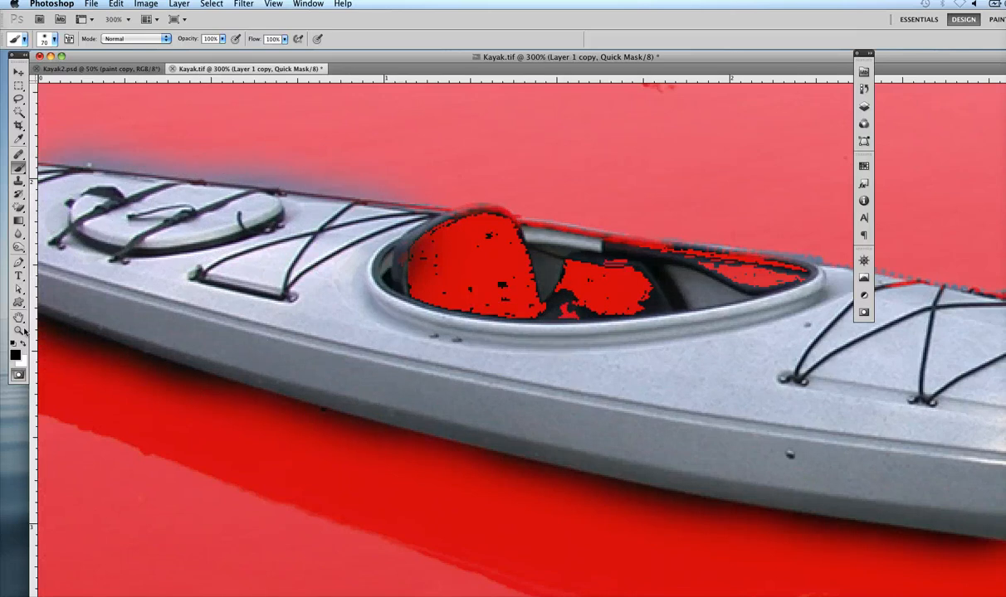
{"action": "left_click_drag", "start_coordinate": [215, 133], "coordinate": [357, 137]}
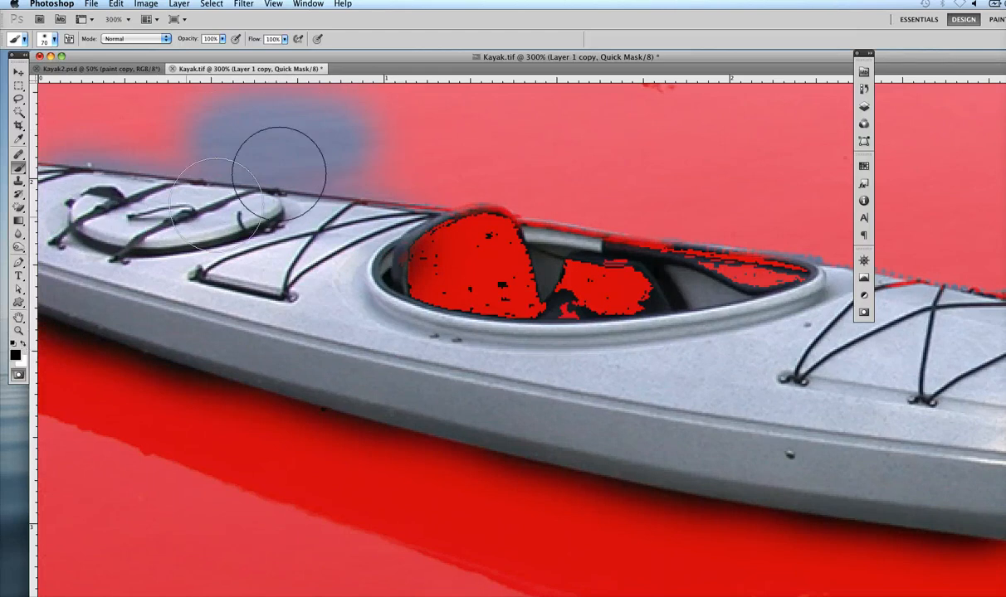
{"action": "left_click_drag", "start_coordinate": [357, 133], "coordinate": [199, 125]}
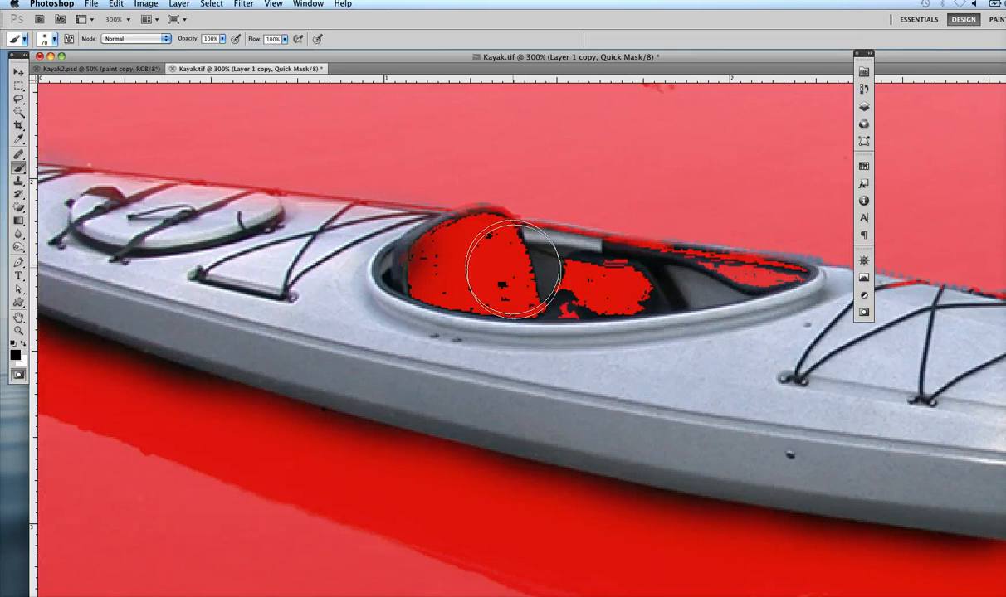
Step: Shrink the brush and paint solid mask over the cockpit seat and speckled area
{"action": "key", "text": "bracketleft"}
{"action": "key", "text": "bracketleft"}
{"action": "key", "text": "bracketleft"}
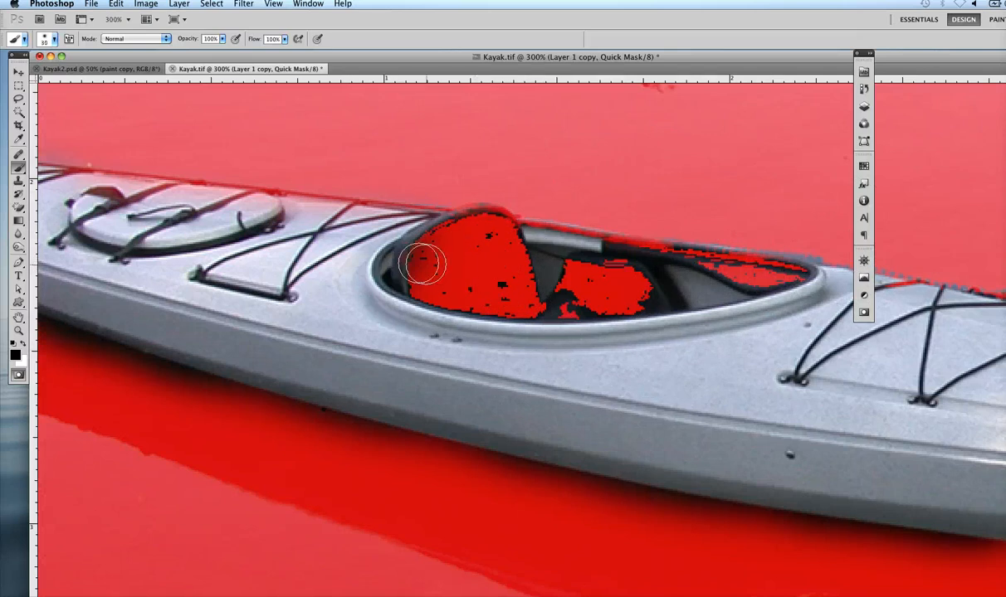
{"action": "key", "text": "bracketleft"}
{"action": "mouse_move", "coordinate": [427, 257]}
{"action": "left_mouse_down"}
{"action": "mouse_move", "coordinate": [486, 266]}
{"action": "mouse_move", "coordinate": [465, 286]}
{"action": "mouse_move", "coordinate": [485, 293]}
{"action": "left_mouse_up"}
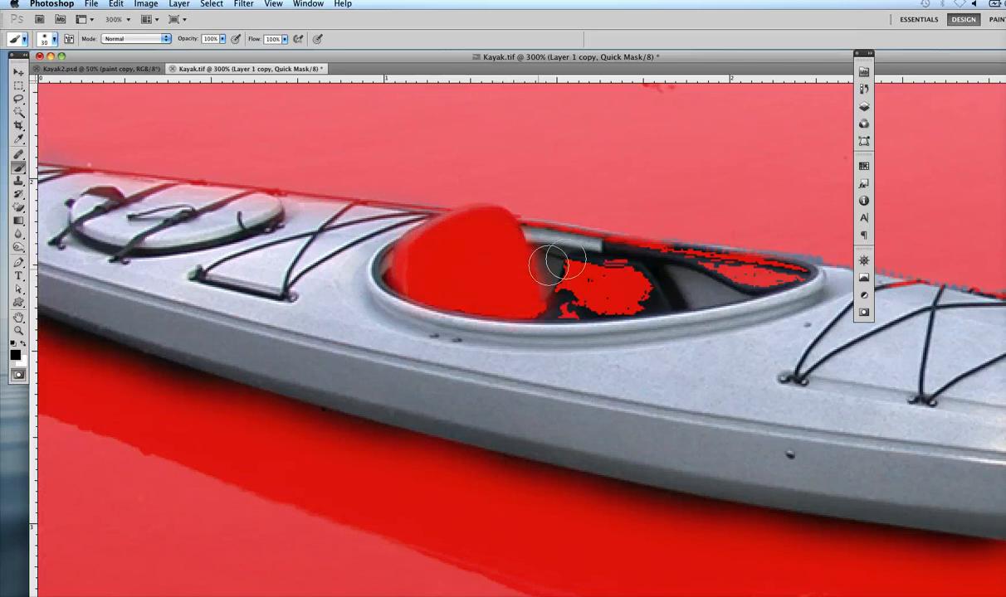
{"action": "mouse_move", "coordinate": [590, 286]}
{"action": "left_mouse_down"}
{"action": "mouse_move", "coordinate": [547, 291]}
{"action": "mouse_move", "coordinate": [581, 278]}
{"action": "mouse_move", "coordinate": [580, 265]}
{"action": "mouse_move", "coordinate": [614, 282]}
{"action": "mouse_move", "coordinate": [656, 282]}
{"action": "mouse_move", "coordinate": [628, 270]}
{"action": "left_mouse_up"}
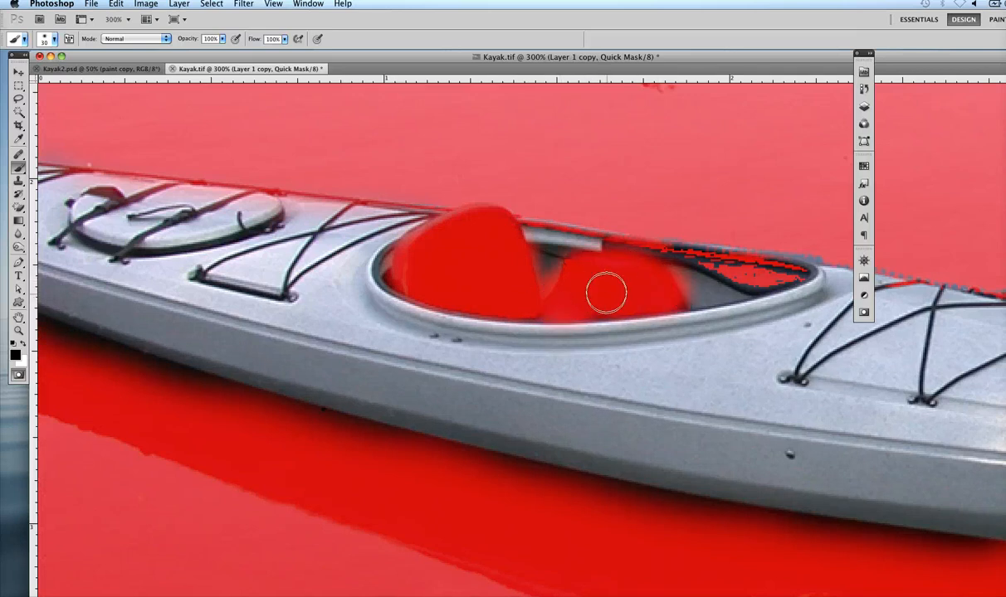